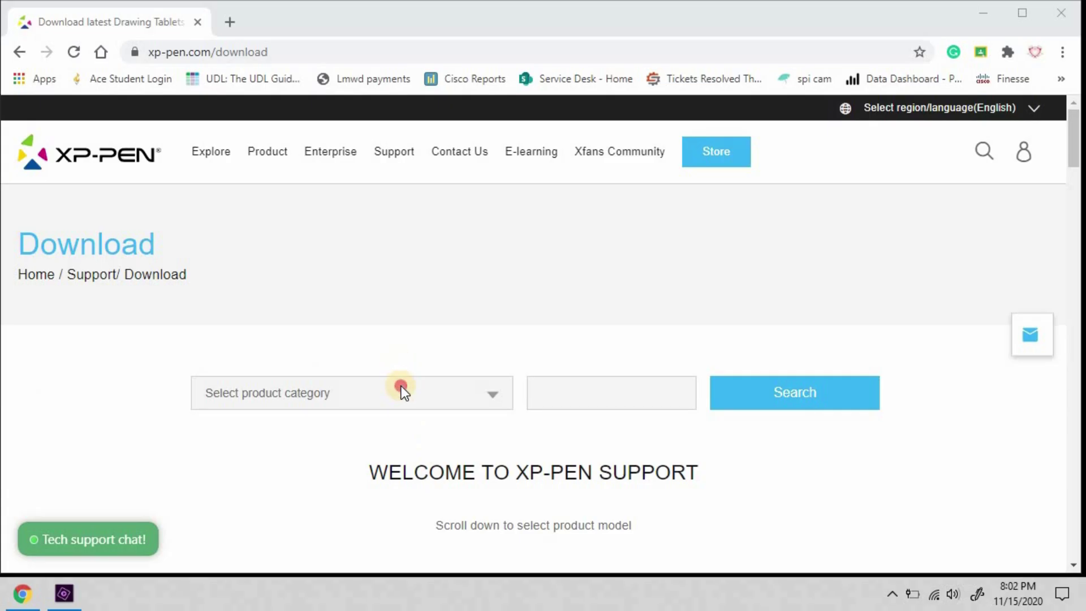
- Filter the XP-Pen downloads to Star Series Tablet and search for 'g640'
click(401, 389)
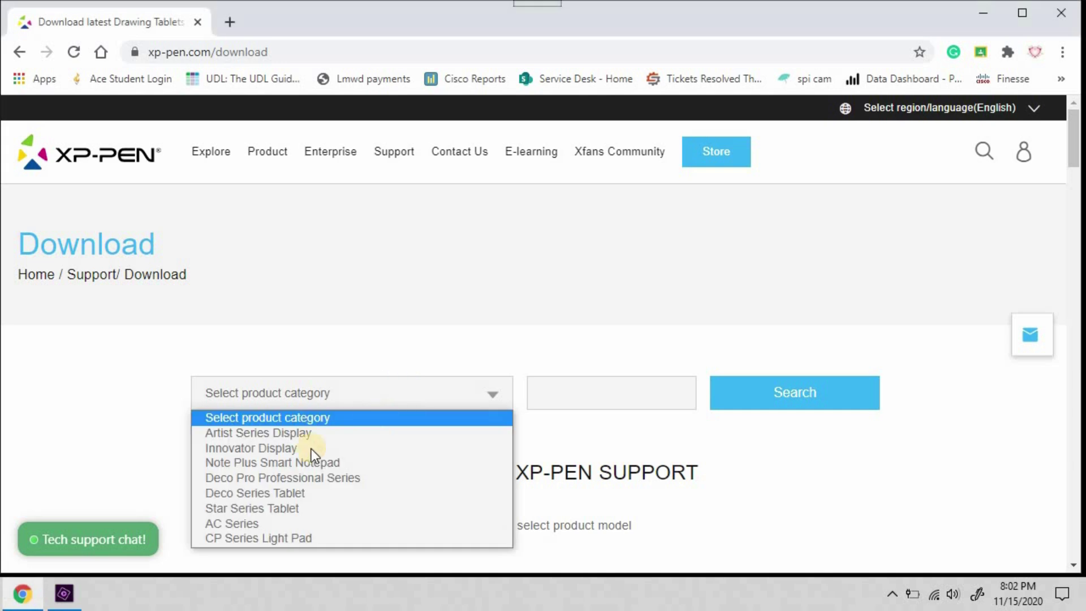
click(304, 502)
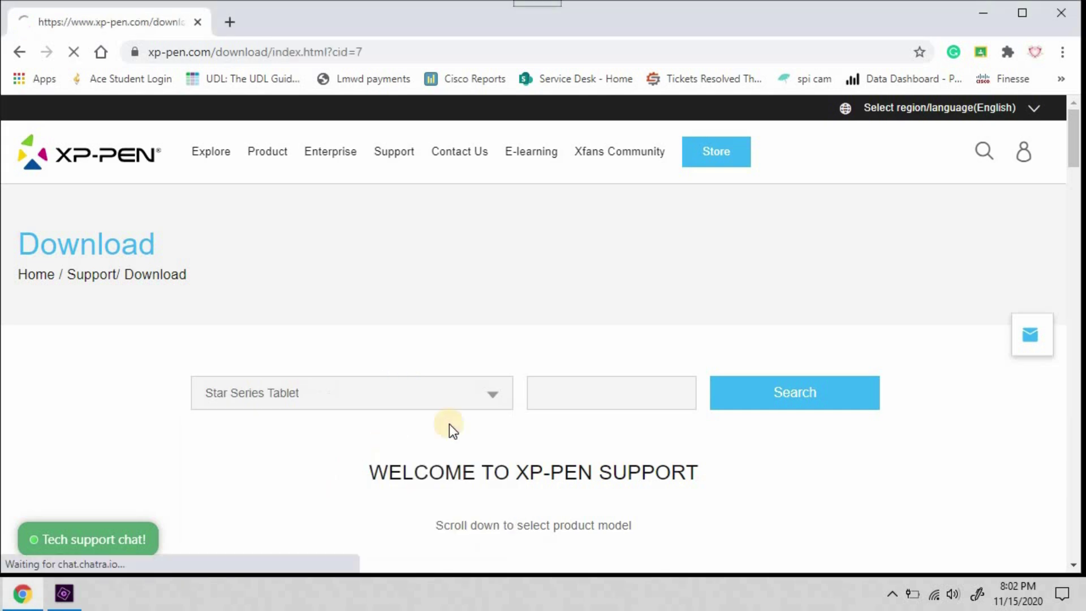
click(554, 392)
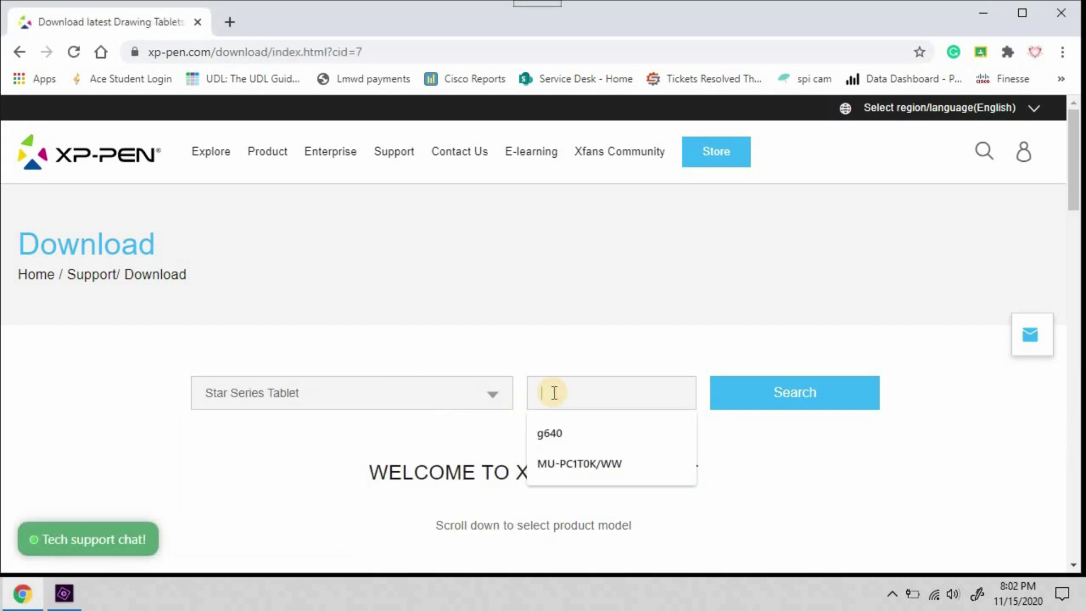
text(g6)
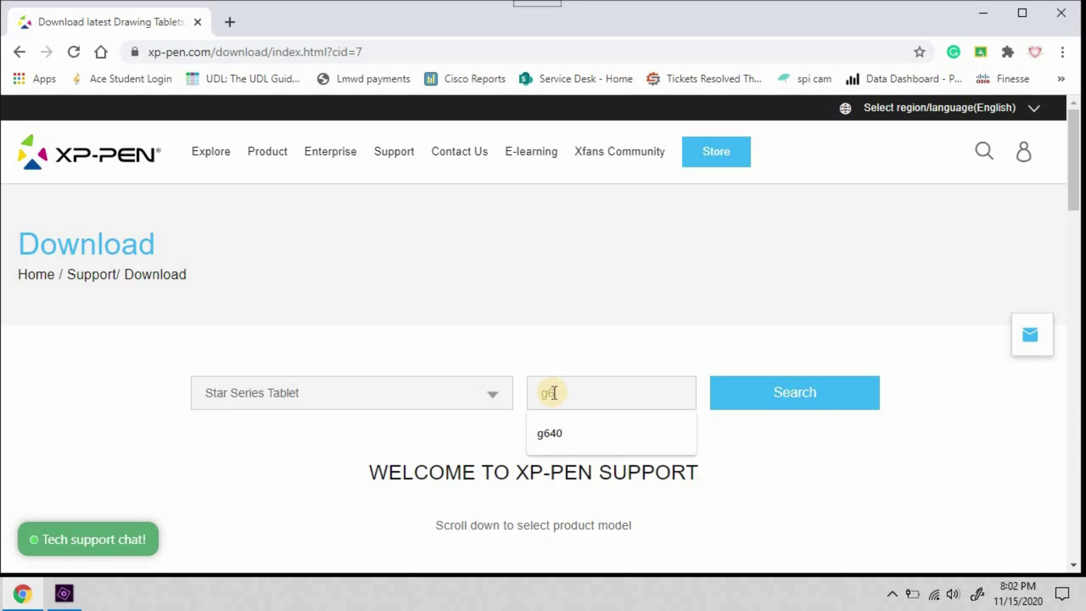
text(40)
click(728, 400)
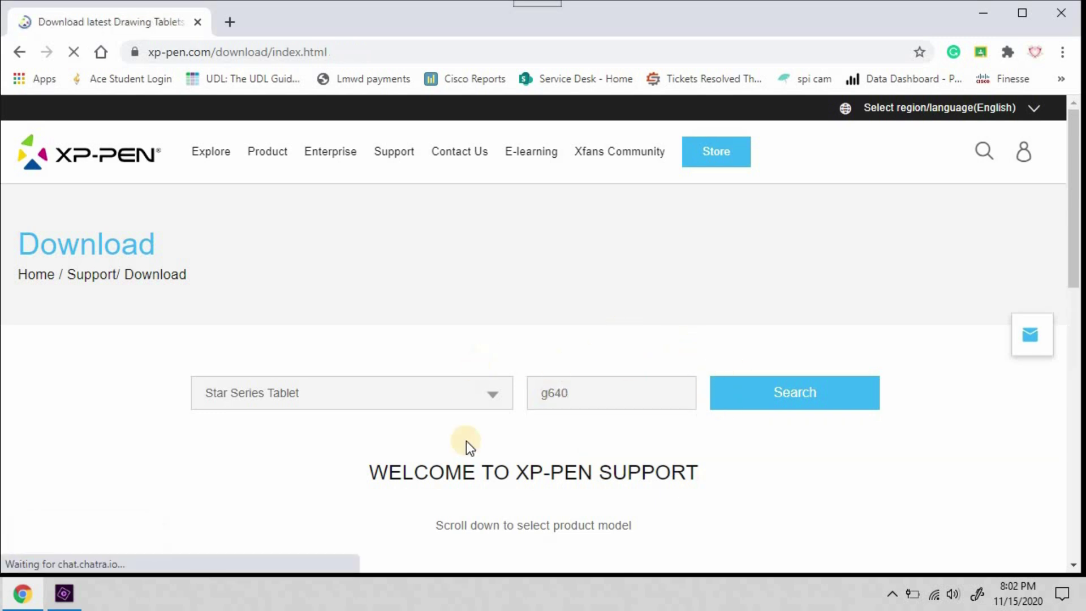
- Download the XP-PenWin_1.6.4 official Windows driver from the Star G640 page
scroll(473, 447, down, 8)
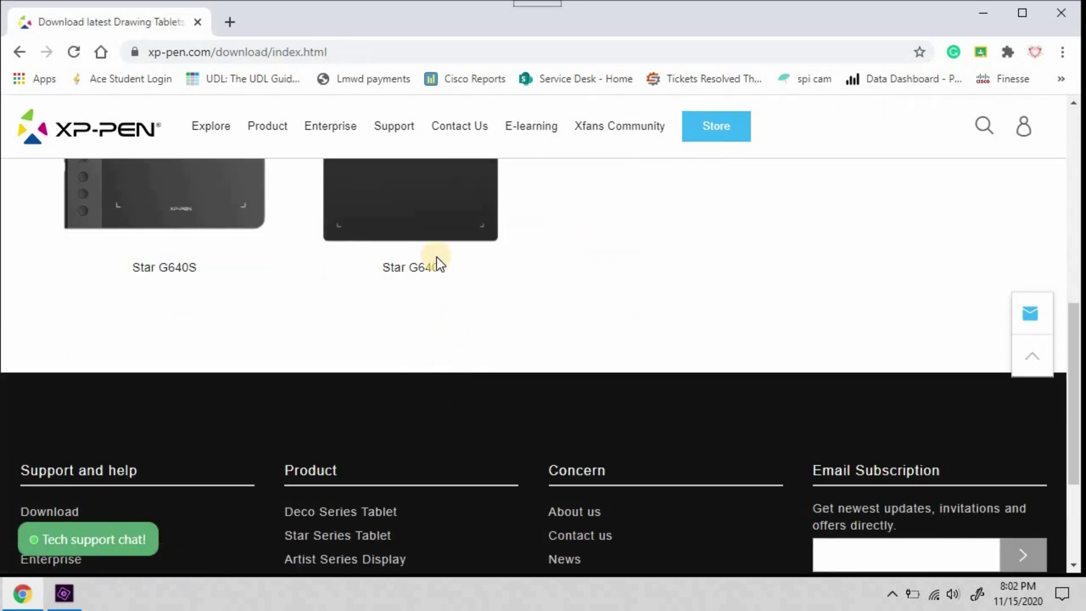
scroll(437, 257, up, 2)
click(436, 254)
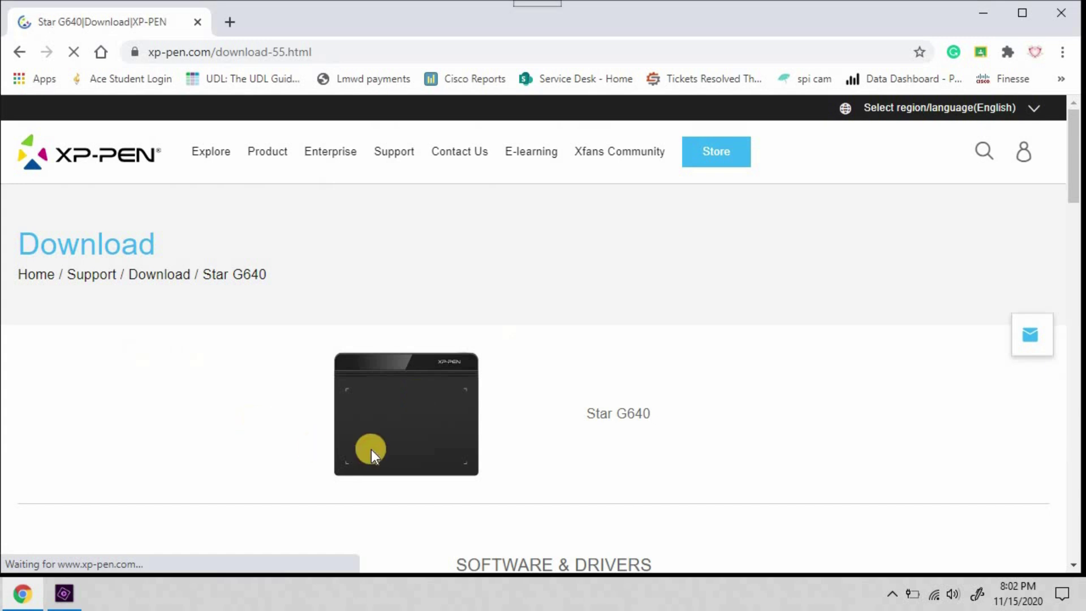
scroll(371, 451, down, 6)
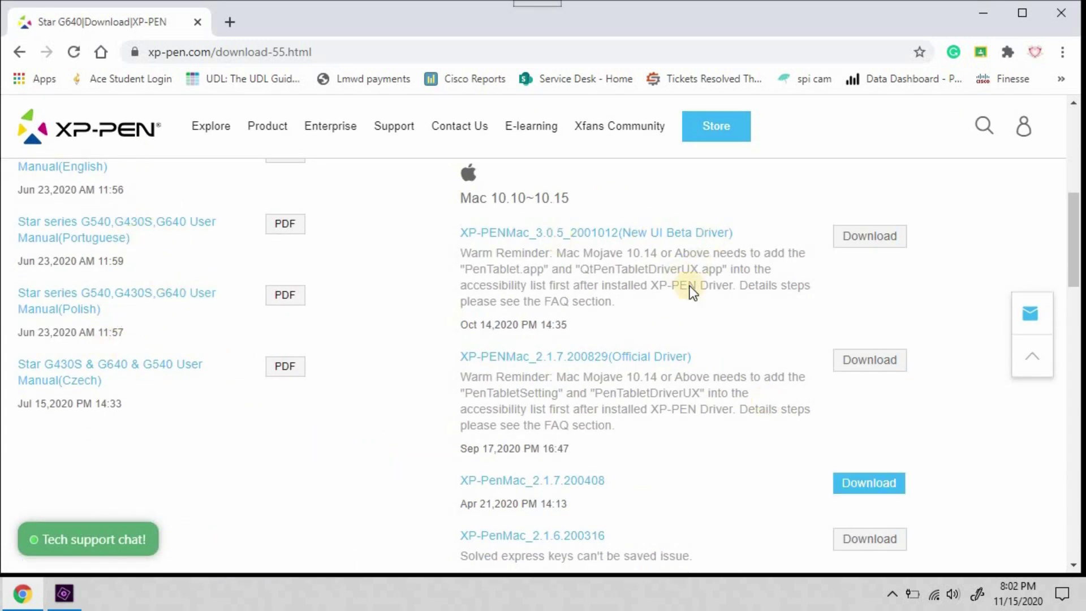
scroll(719, 327, down, 8)
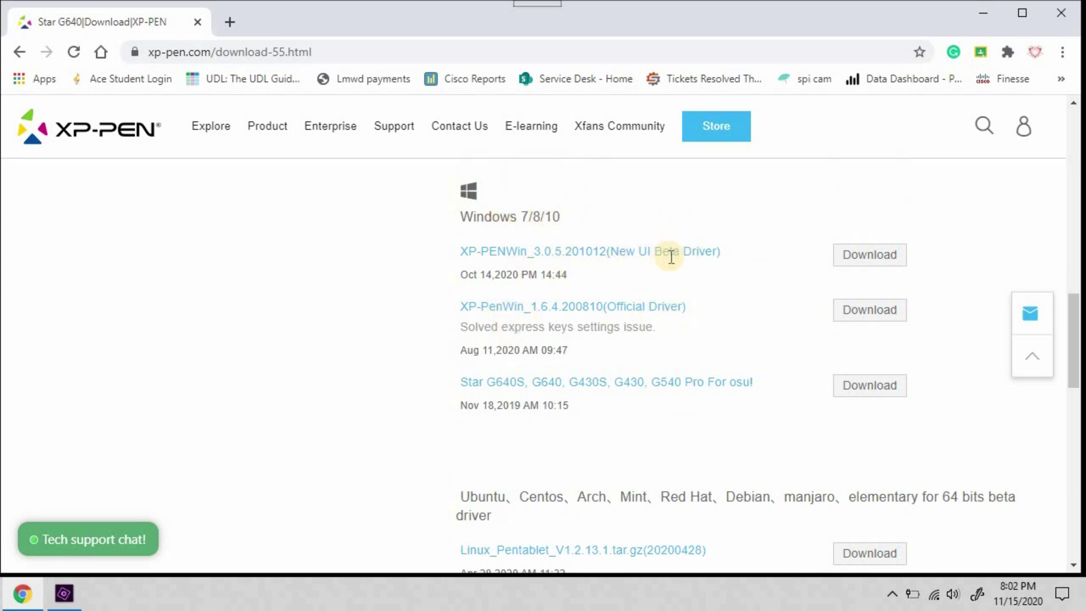
click(872, 314)
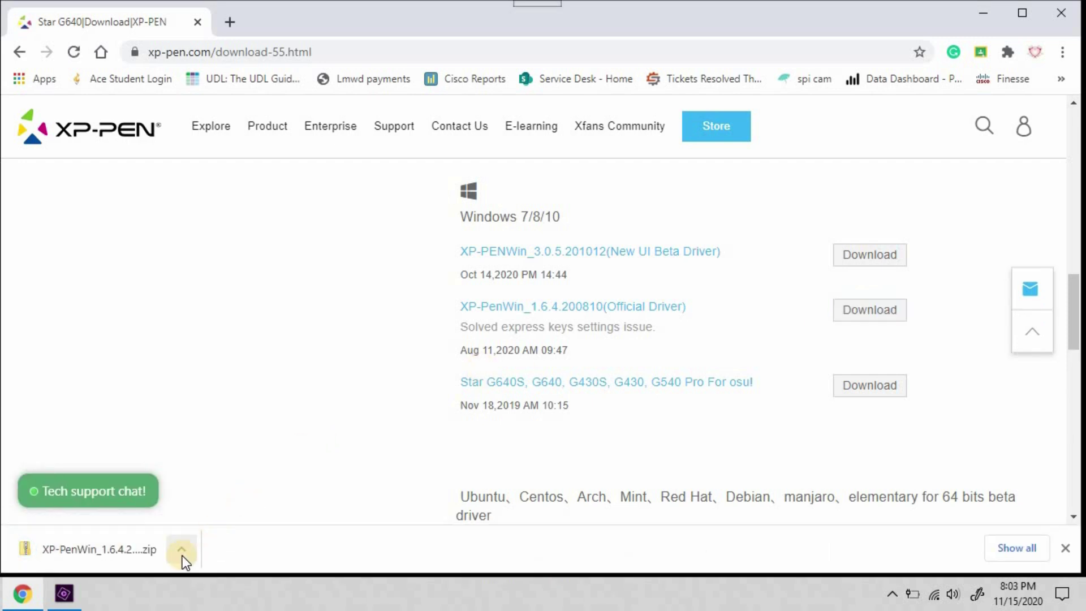
click(182, 556)
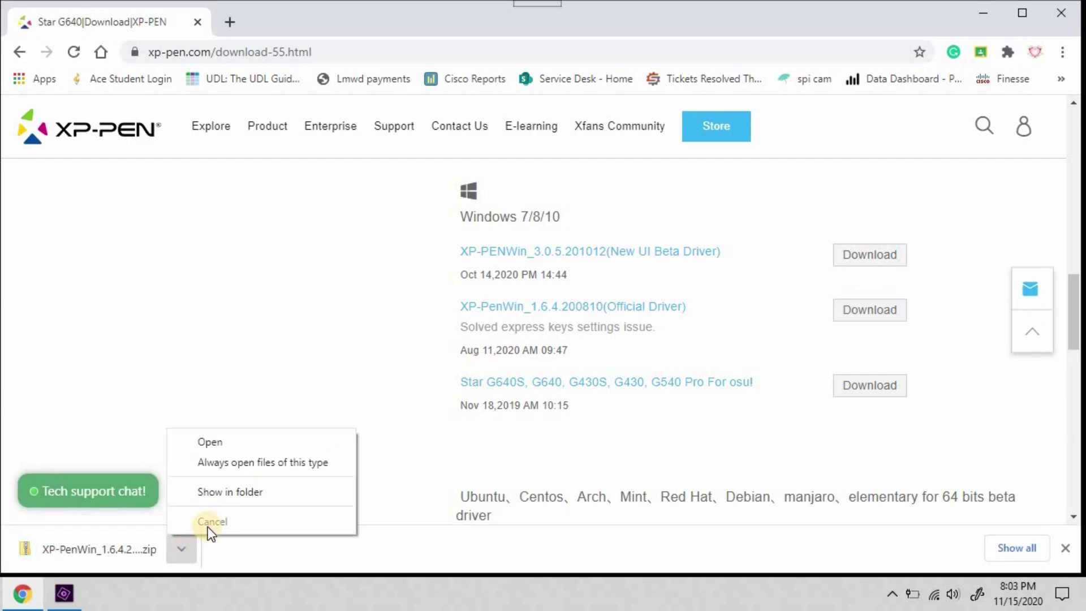
- Extract the driver zip to XP-PenWin_1.6.4.200810 and run the XP-PenWin installer
click(221, 494)
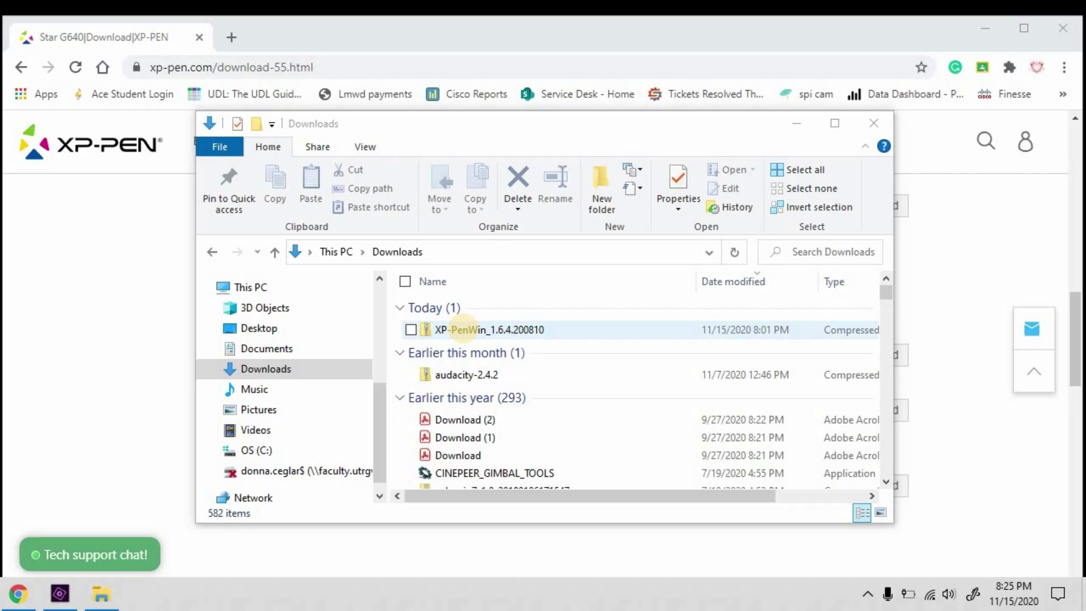
click(461, 329)
right_click(462, 329)
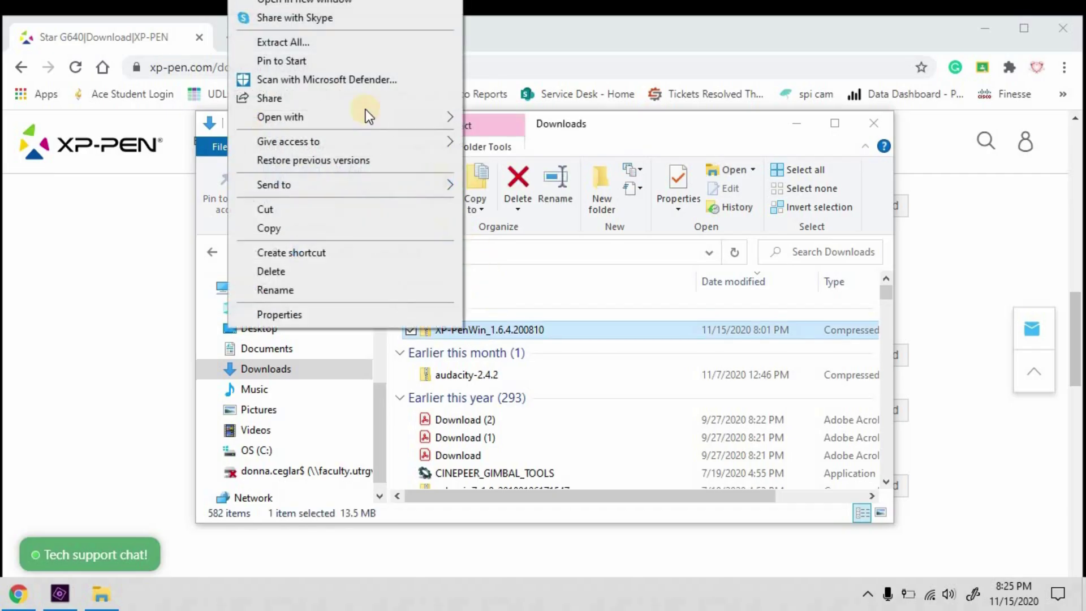
click(306, 44)
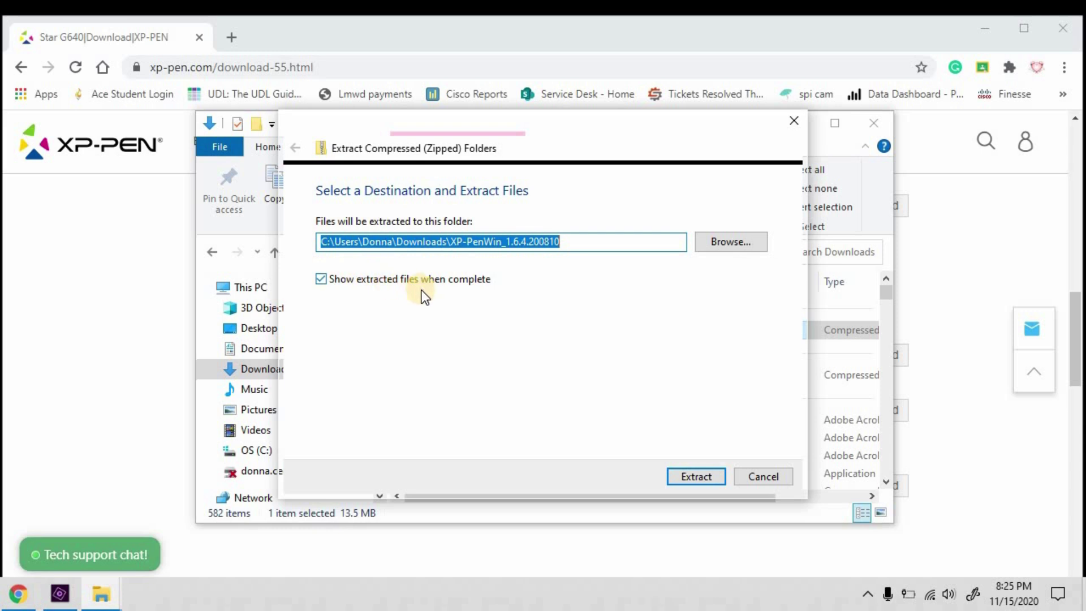
click(694, 477)
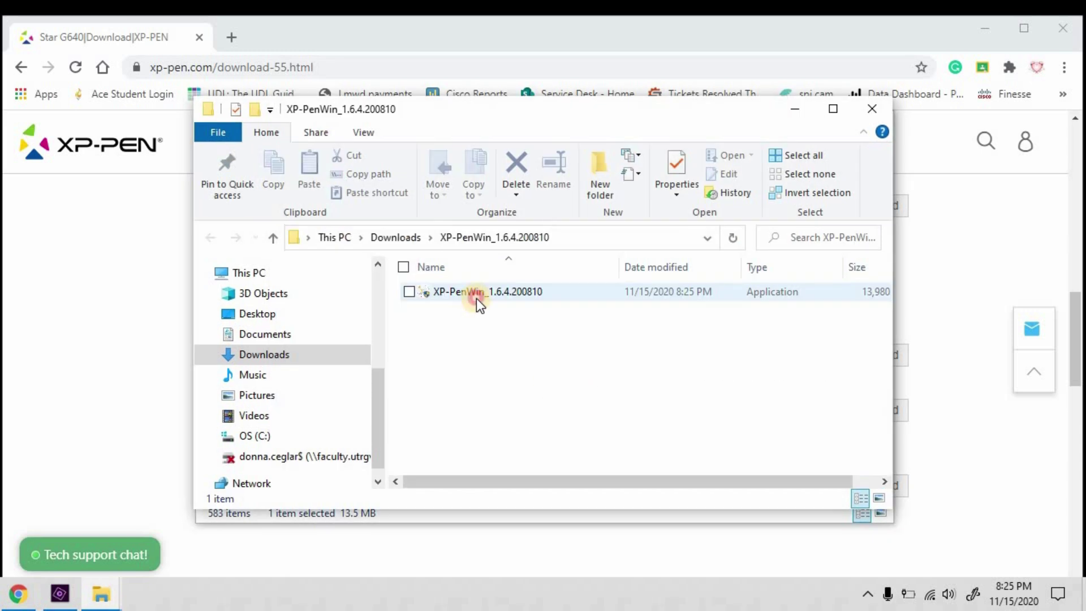
double_click(476, 298)
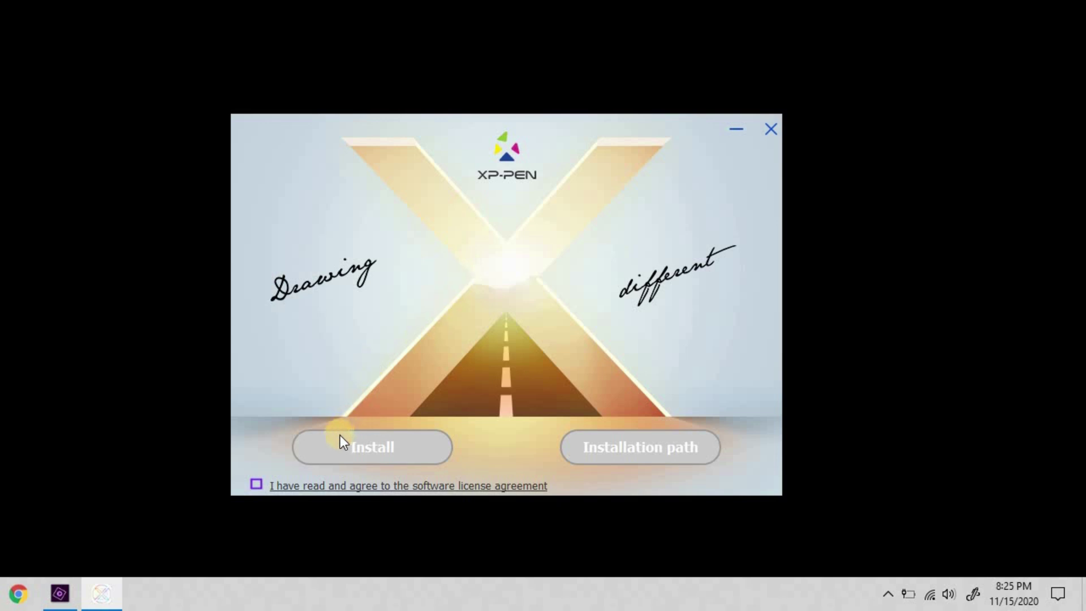
- Accept the license agreement, install the XP-Pen driver, and complete the setup
click(257, 485)
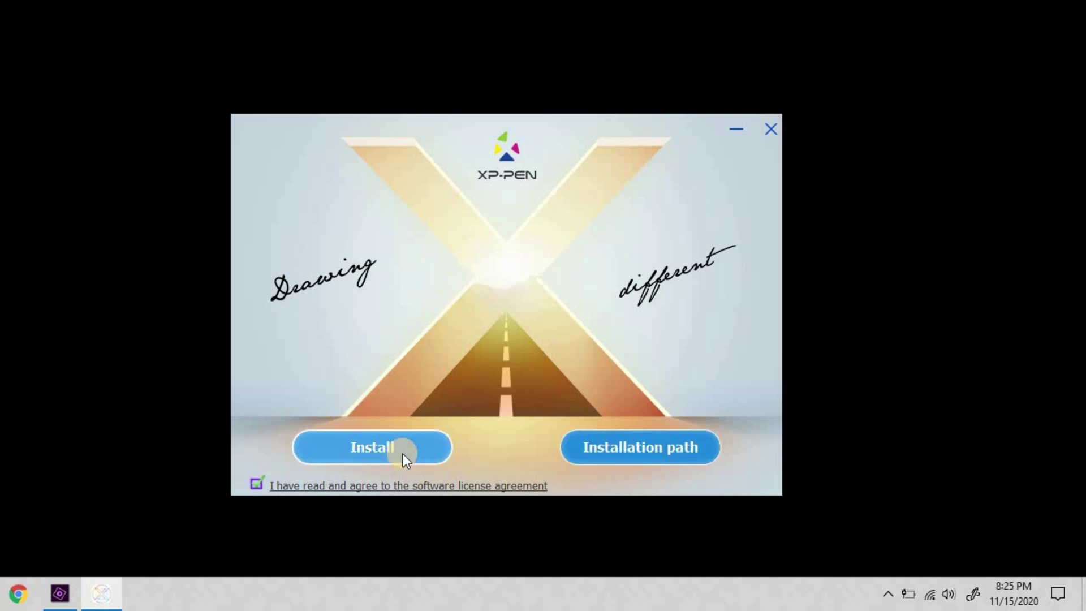
click(403, 454)
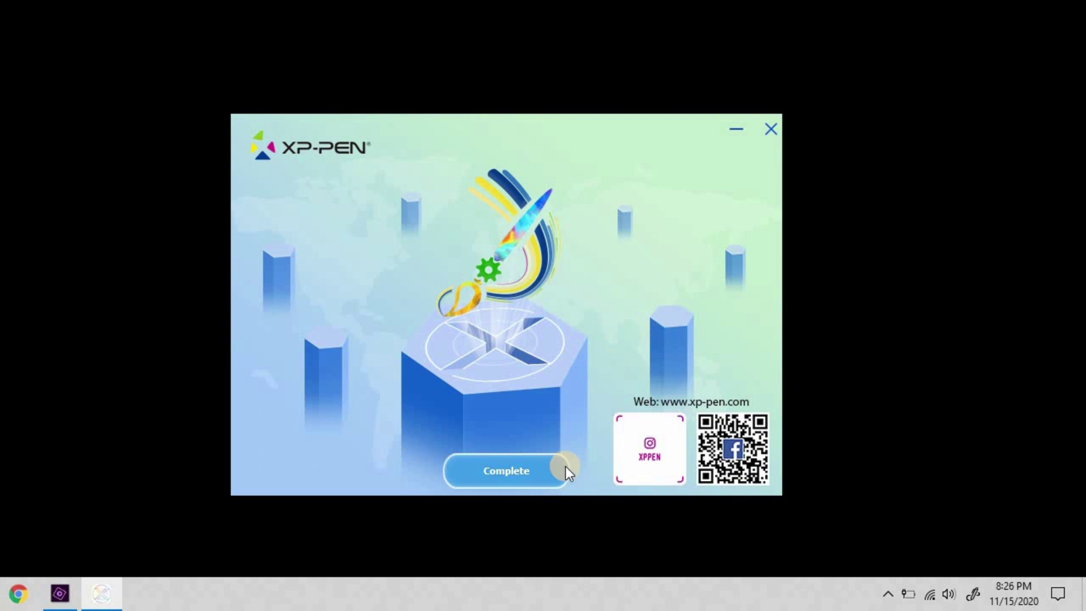
click(565, 470)
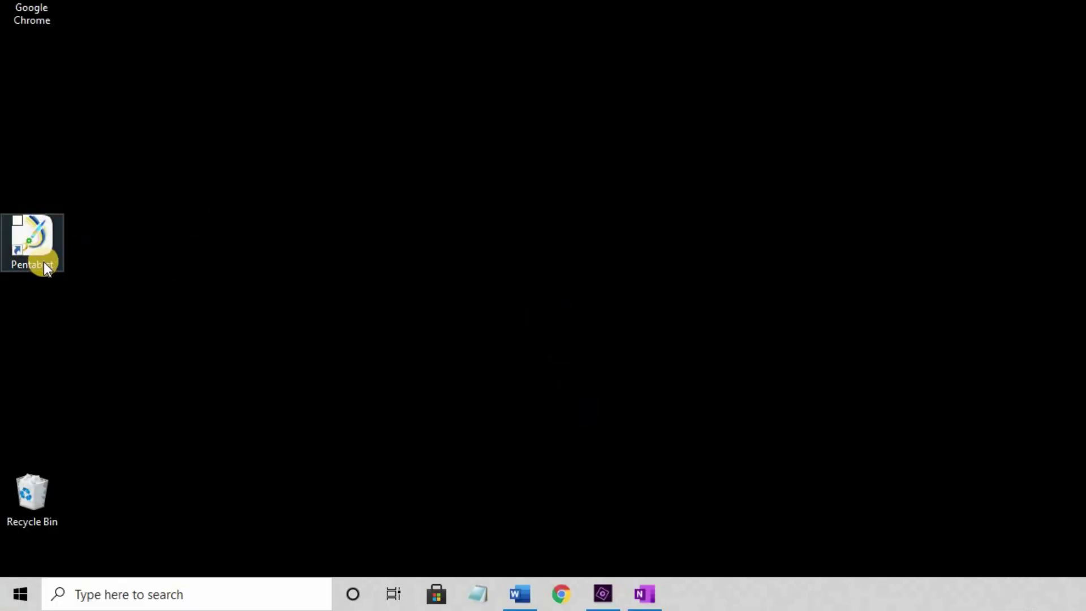
- Search the Start menu for 'pent' to bring up the Pentablet settings window
click(133, 601)
text(pent)
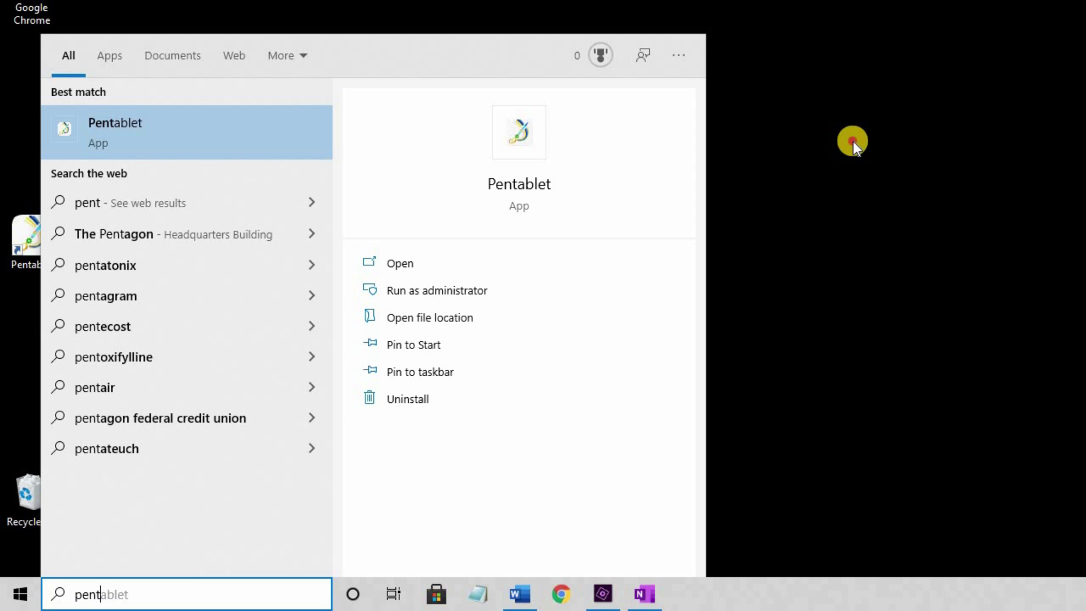
click(853, 142)
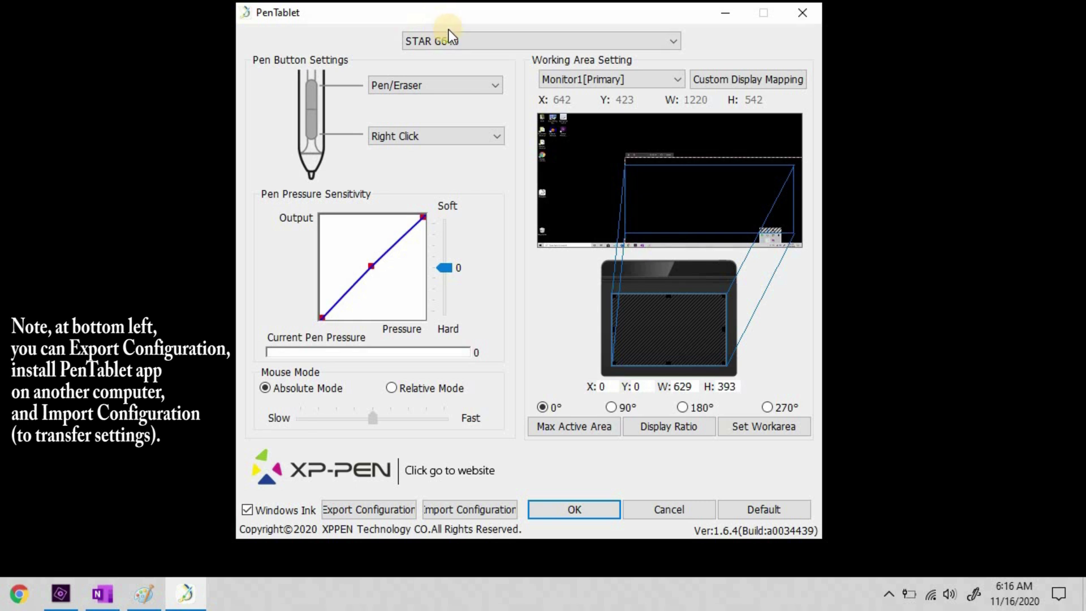
click(495, 41)
click(507, 57)
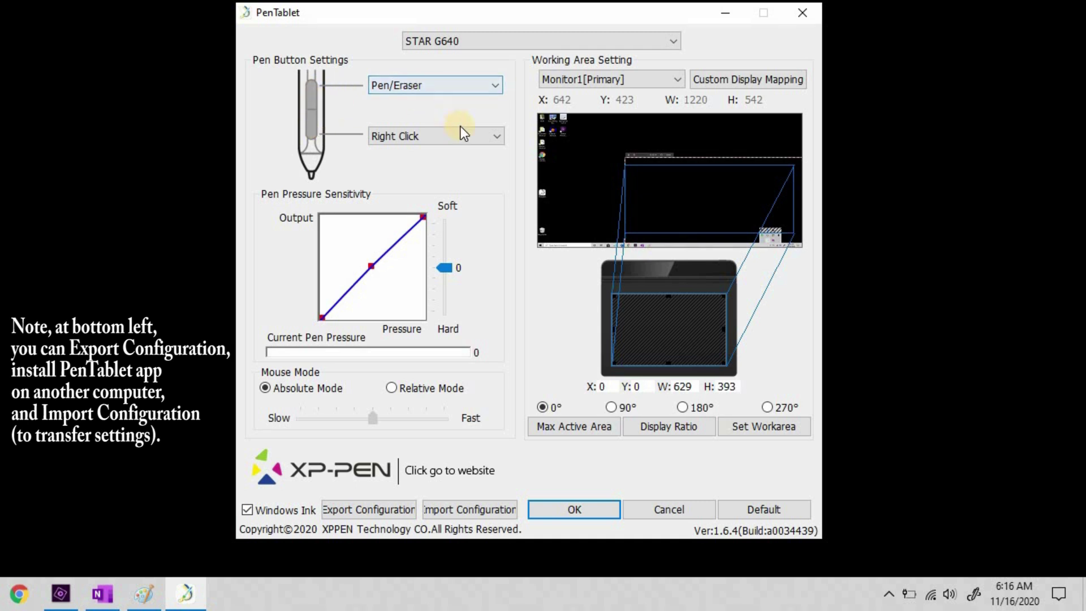
click(497, 85)
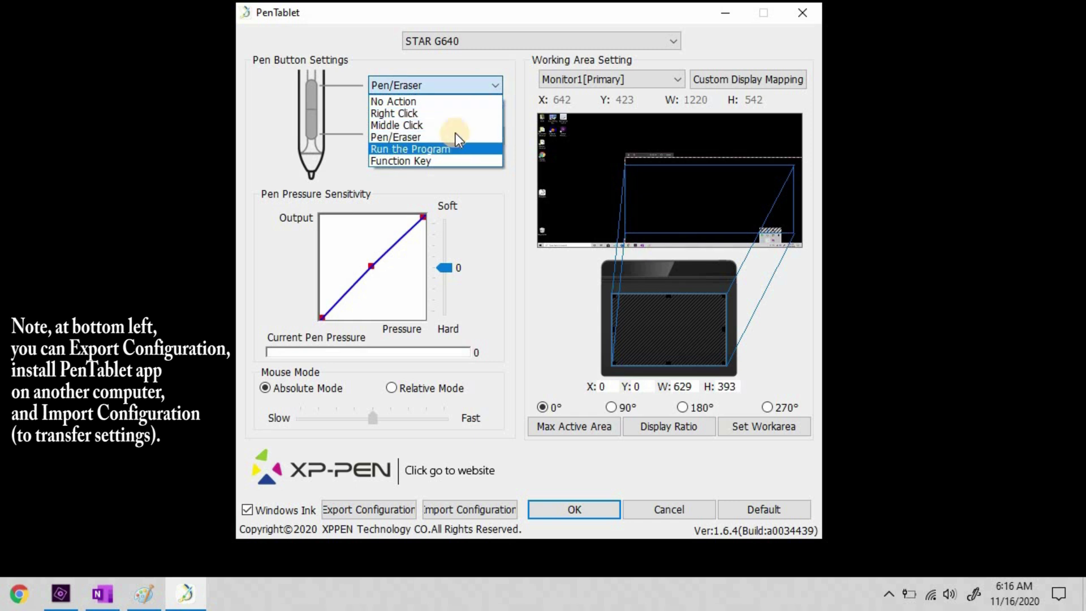
click(379, 63)
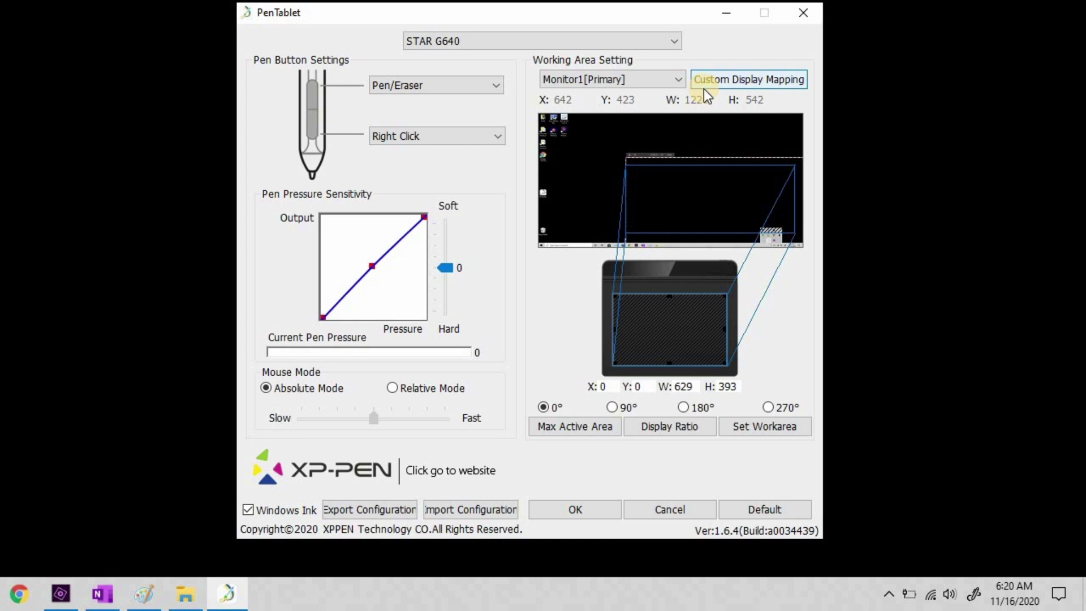
- Set a custom display mapping from Paint's top-left to bottom-right corner (X 645, Y 421, W 1216, H 542)
click(144, 594)
click(227, 594)
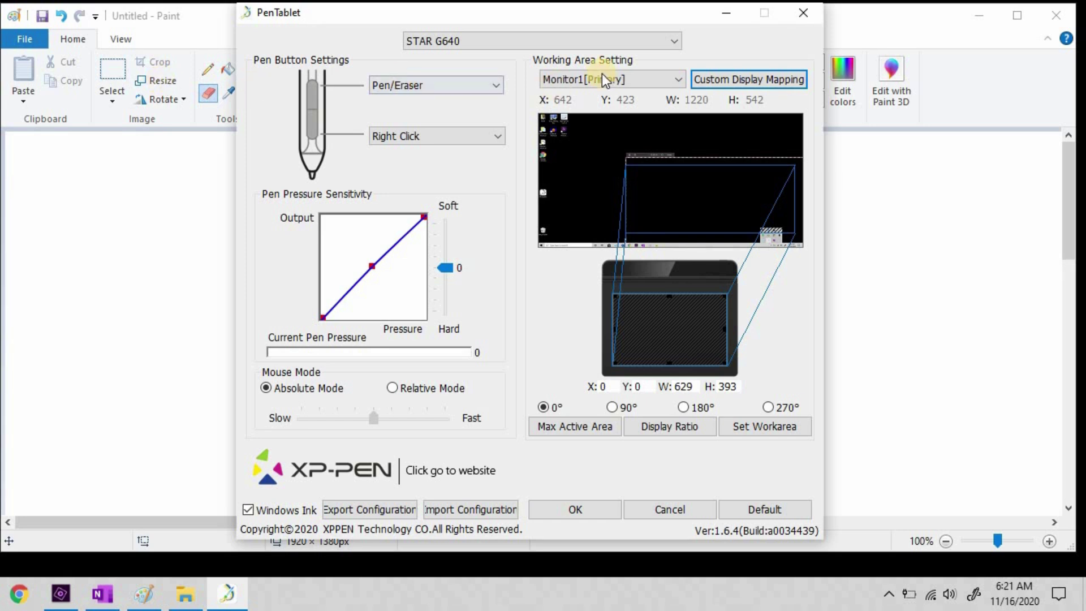
click(719, 79)
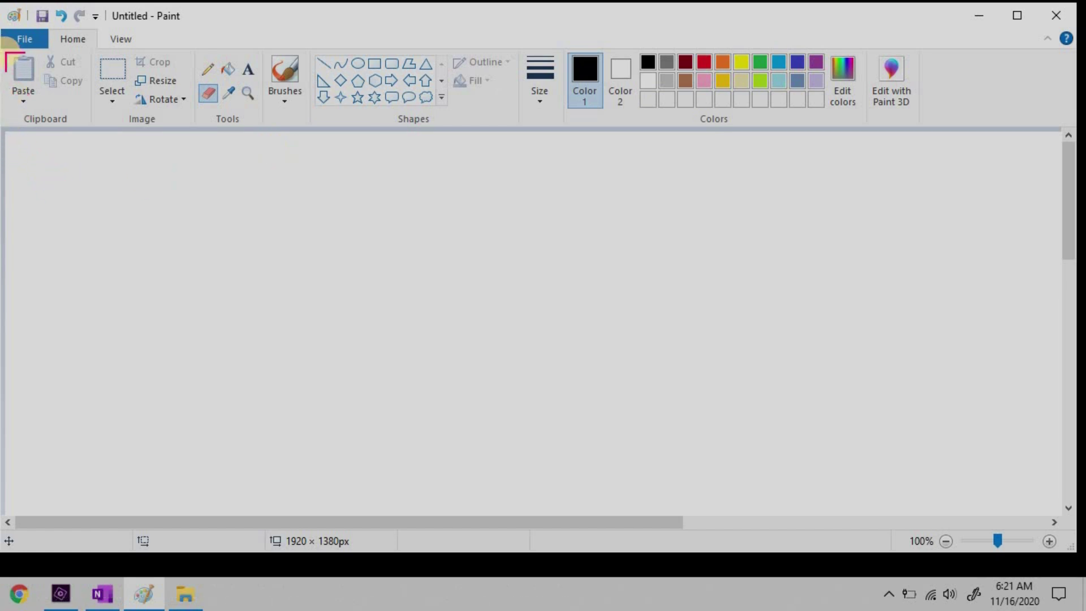
click(7, 55)
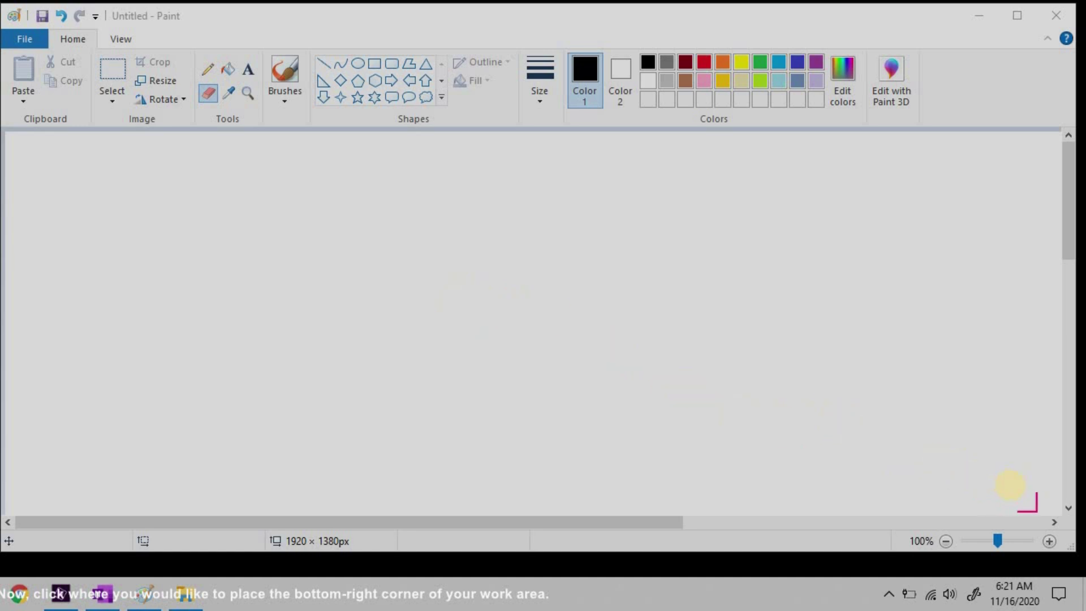
click(1011, 486)
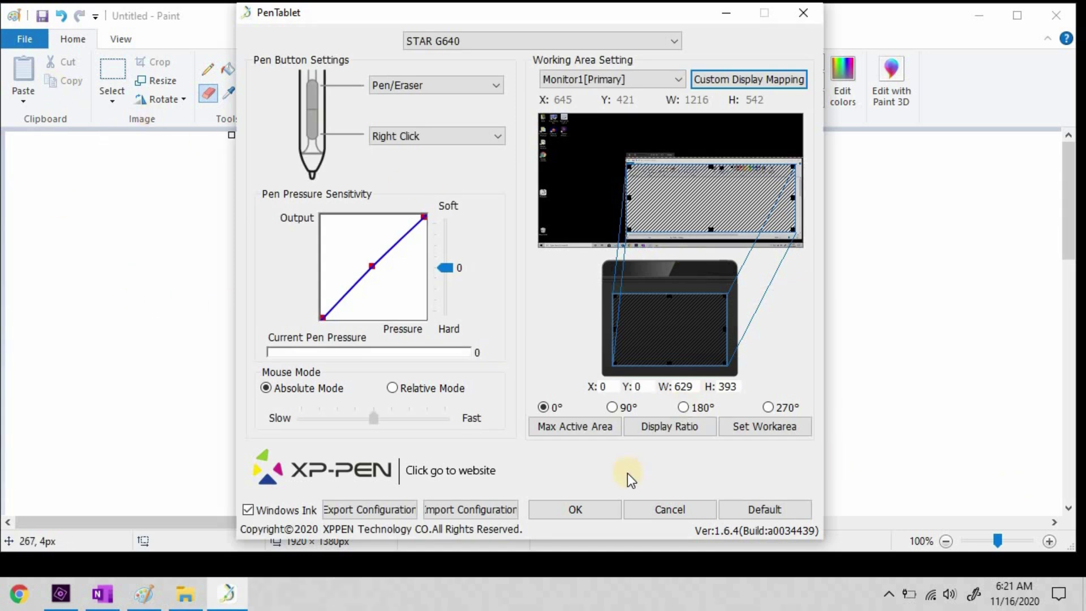
- Apply the tablet settings, then pencil-write 'Hello' in black and 'Hi' in red
click(574, 509)
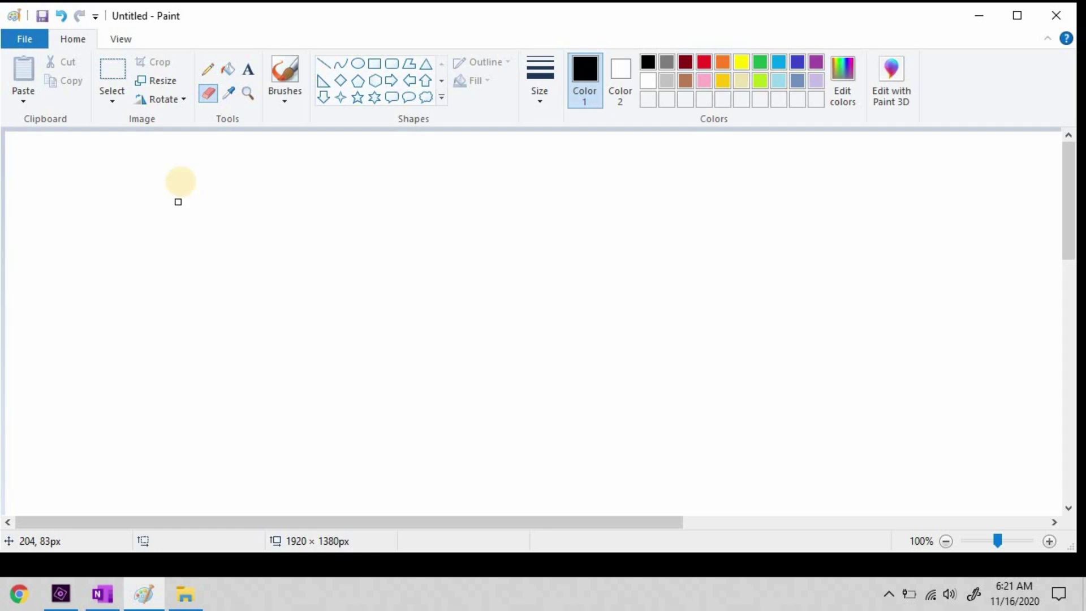
click(207, 70)
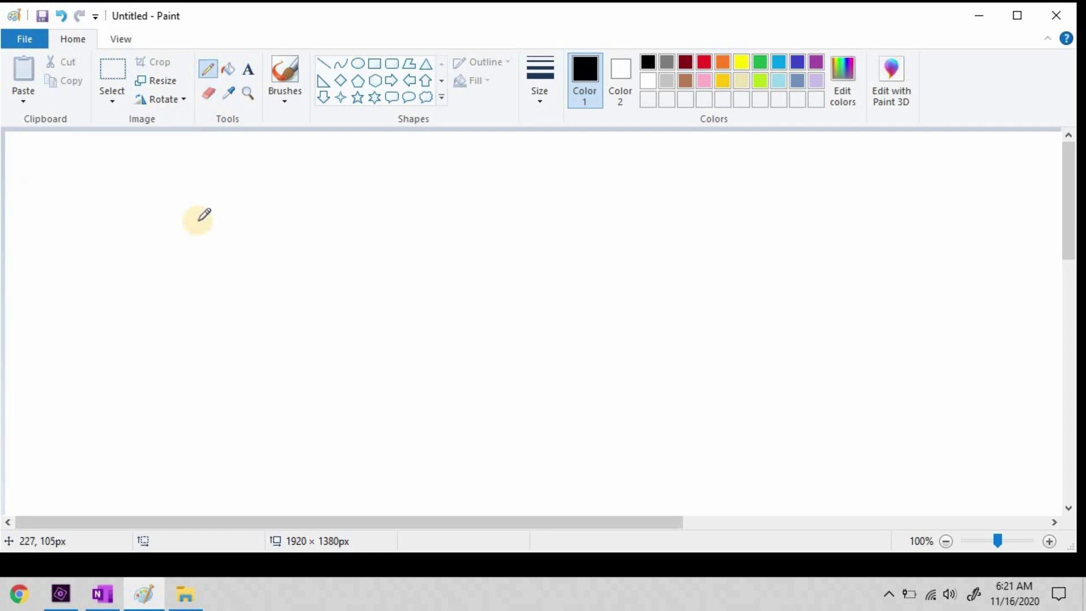
mouse_move(266, 192)
mouse_down()
mouse_move(250, 192)
mouse_move(258, 220)
mouse_move(299, 207)
mouse_move(368, 210)
mouse_up()
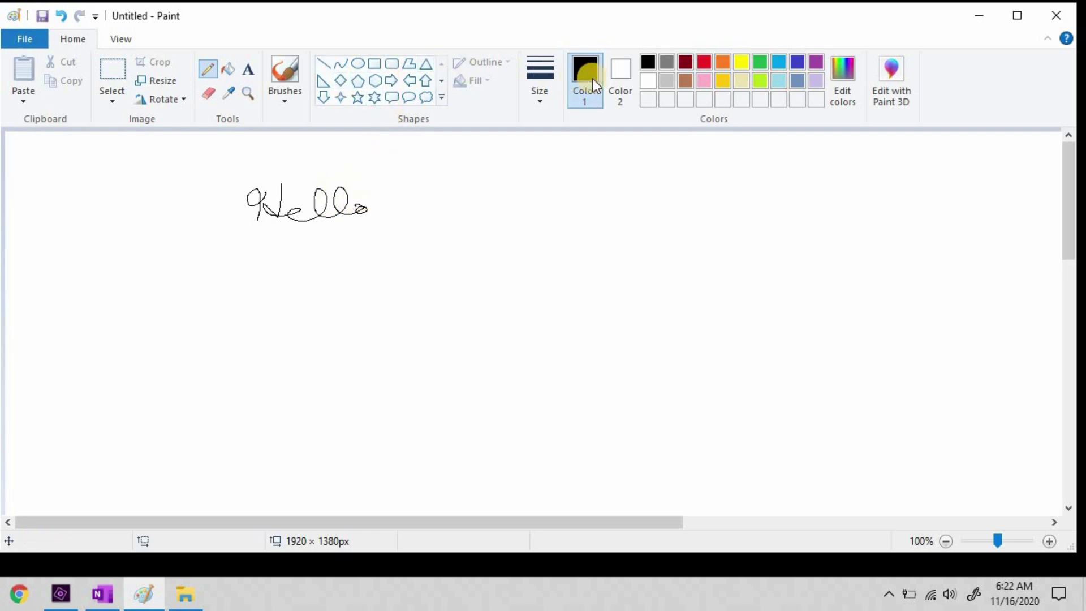
click(705, 63)
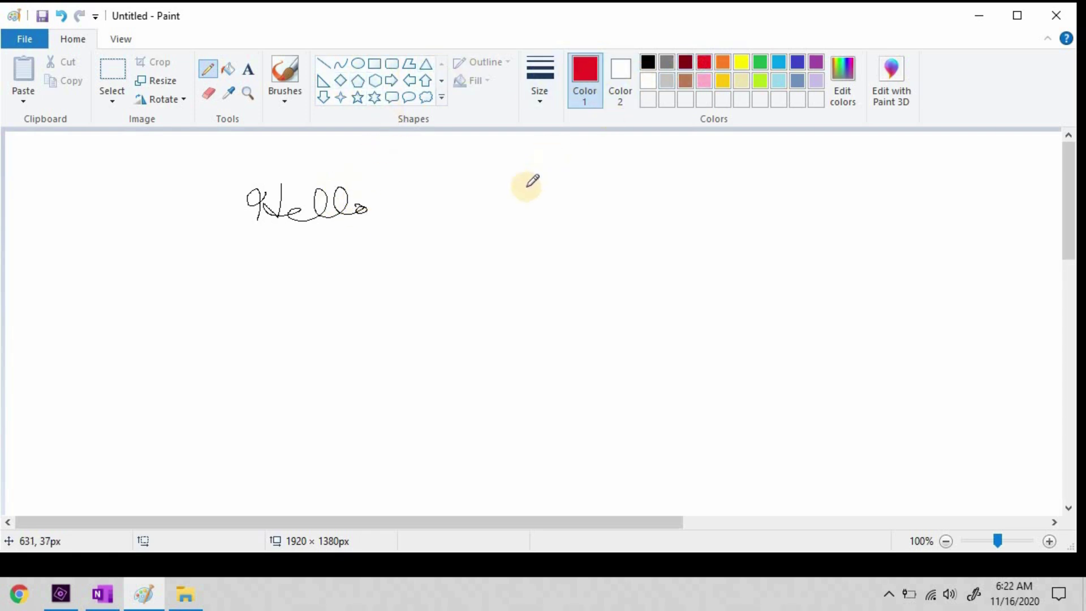
drag(461, 206, 501, 208)
click(498, 179)
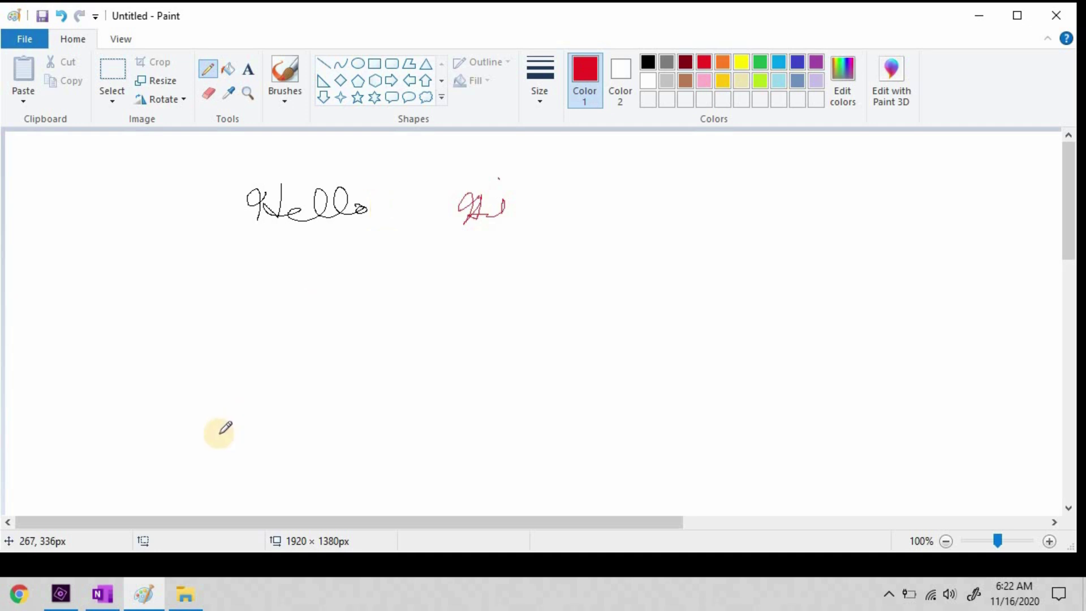
- Handwrite 'Hello' with a black pen in OneNote and convert the ink to text
key(alt+Tab)
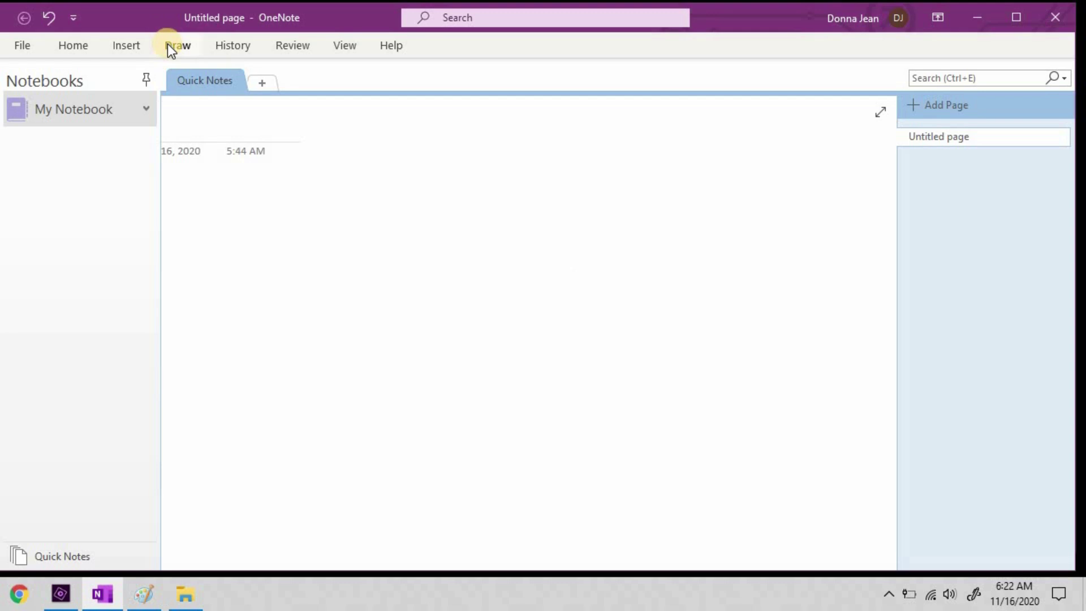
click(168, 46)
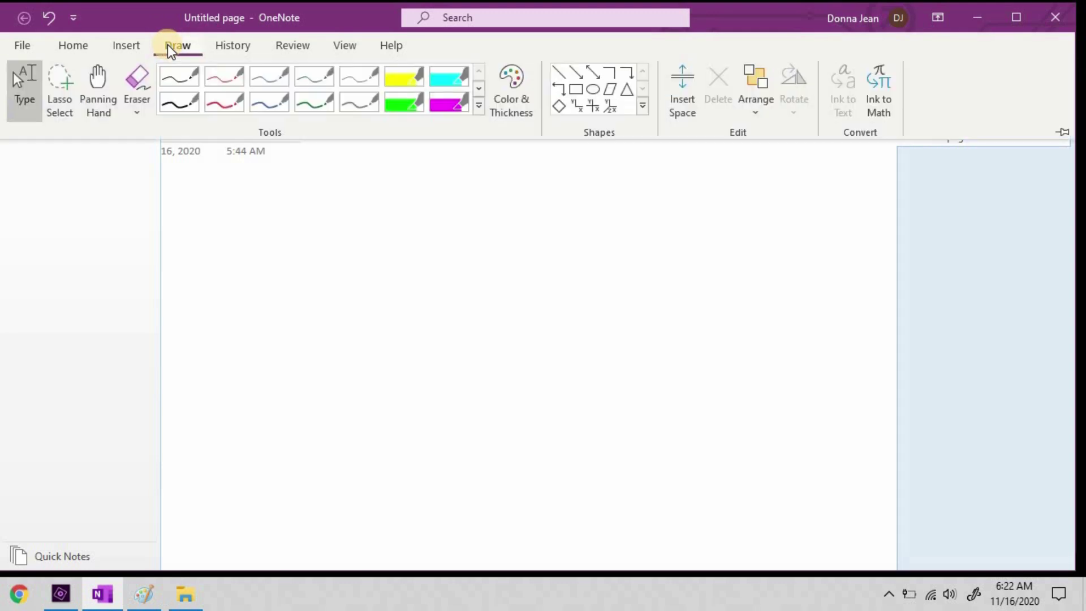
click(176, 100)
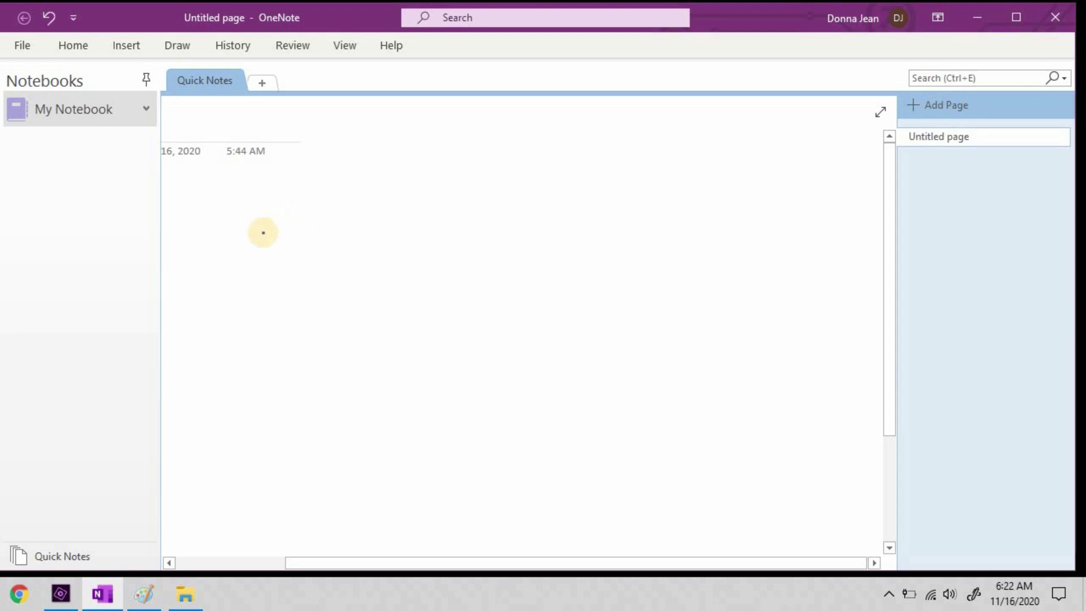
mouse_move(309, 223)
mouse_down()
mouse_move(383, 245)
mouse_move(384, 221)
mouse_move(399, 245)
mouse_up()
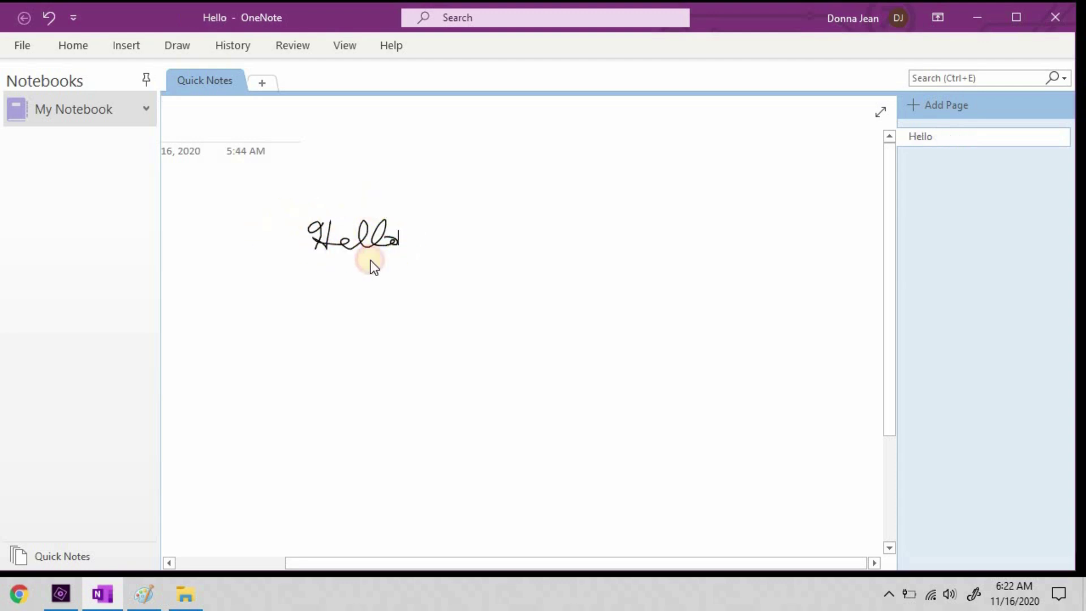
click(436, 248)
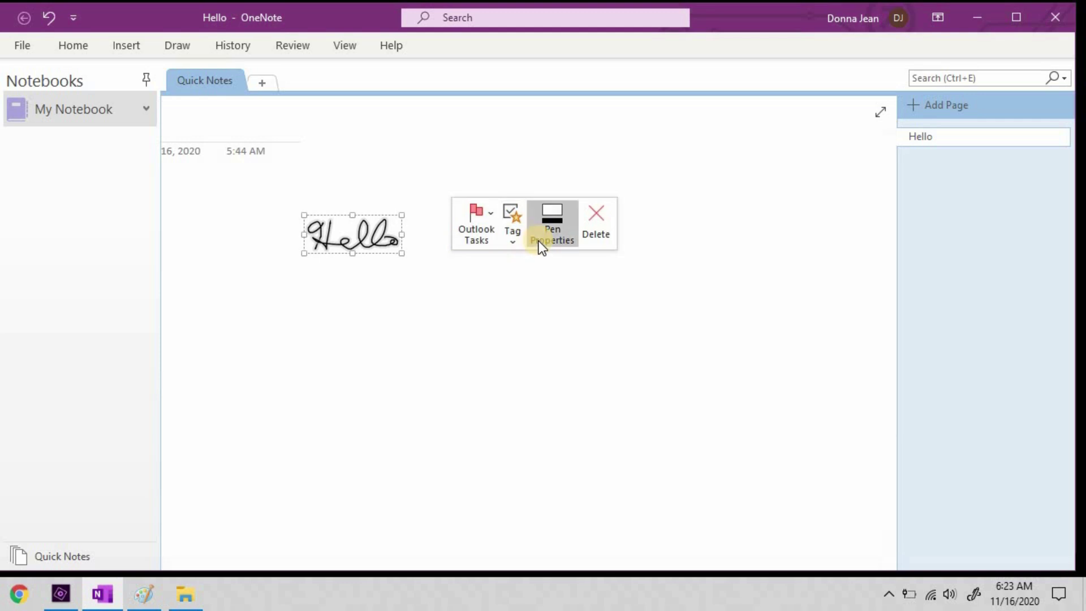
right_click(365, 234)
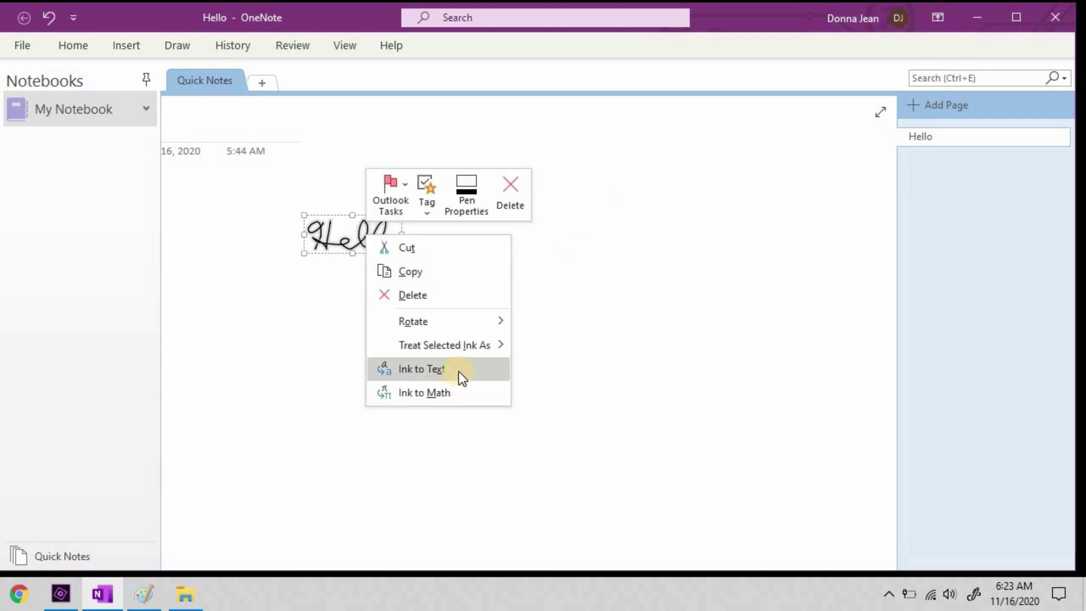
click(463, 378)
- Lasso-select the typed 'Hello' note and delete it from the page
click(177, 45)
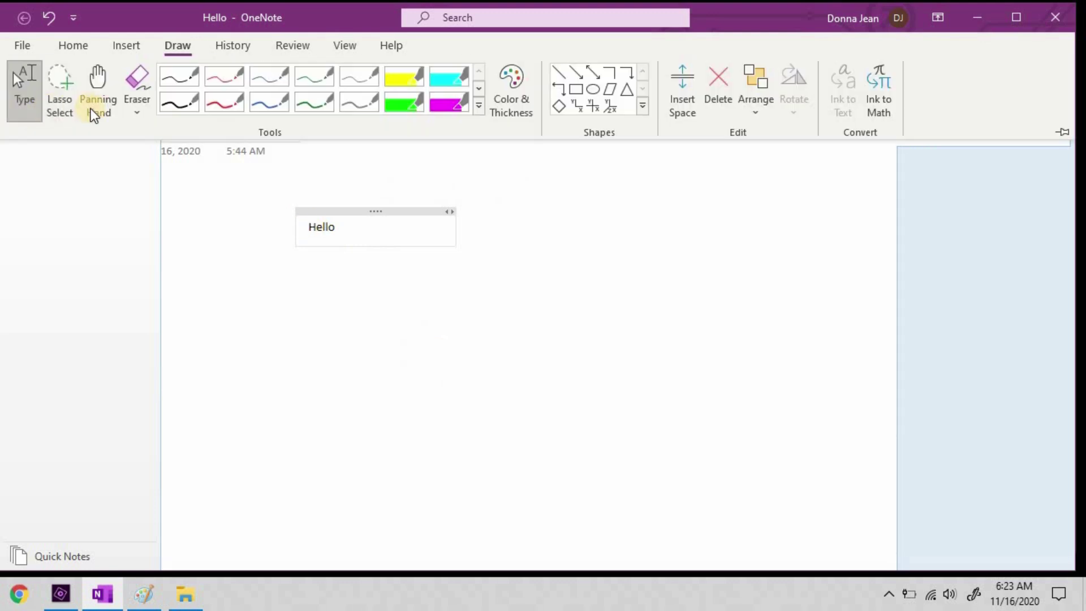
click(60, 96)
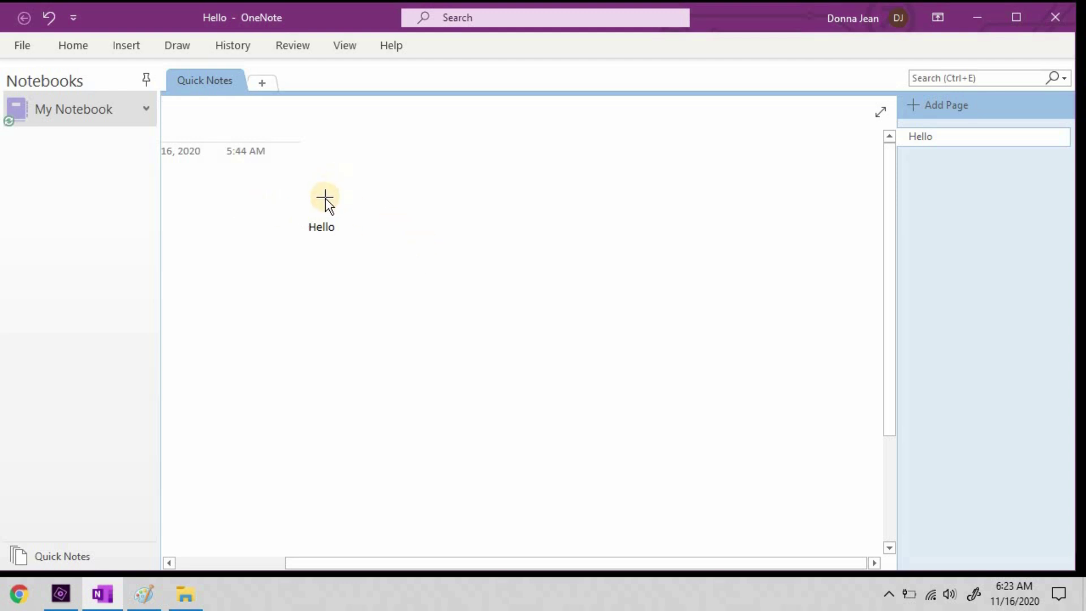
mouse_move(273, 216)
mouse_down()
mouse_move(347, 201)
mouse_move(359, 219)
mouse_move(342, 244)
mouse_move(312, 249)
mouse_move(267, 223)
mouse_move(275, 213)
mouse_up()
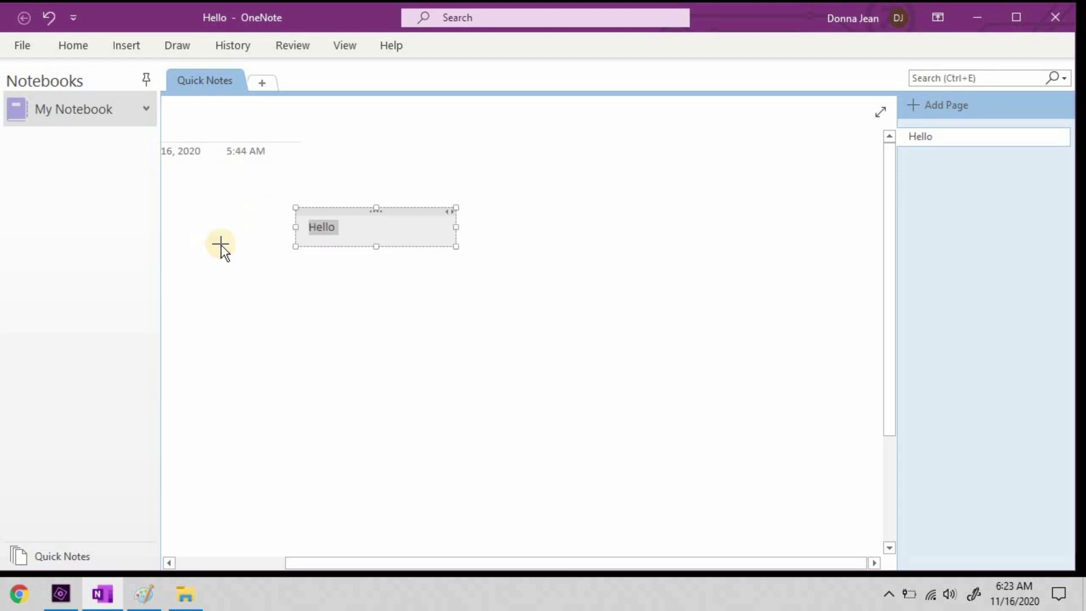
click(405, 231)
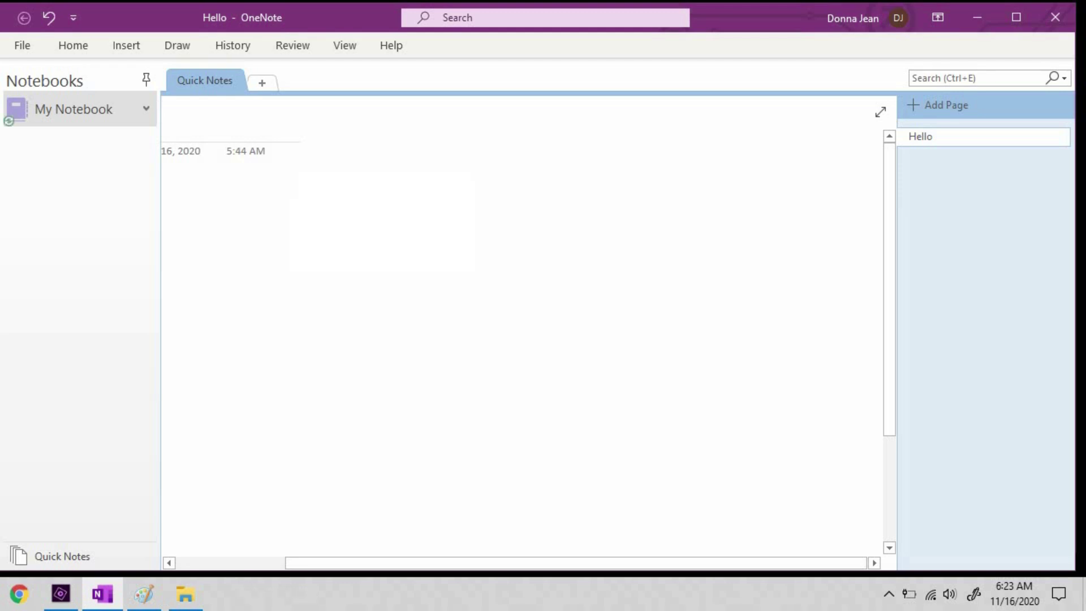
- Select the first pen on Word's Draw tab for inking on Document1
click(185, 79)
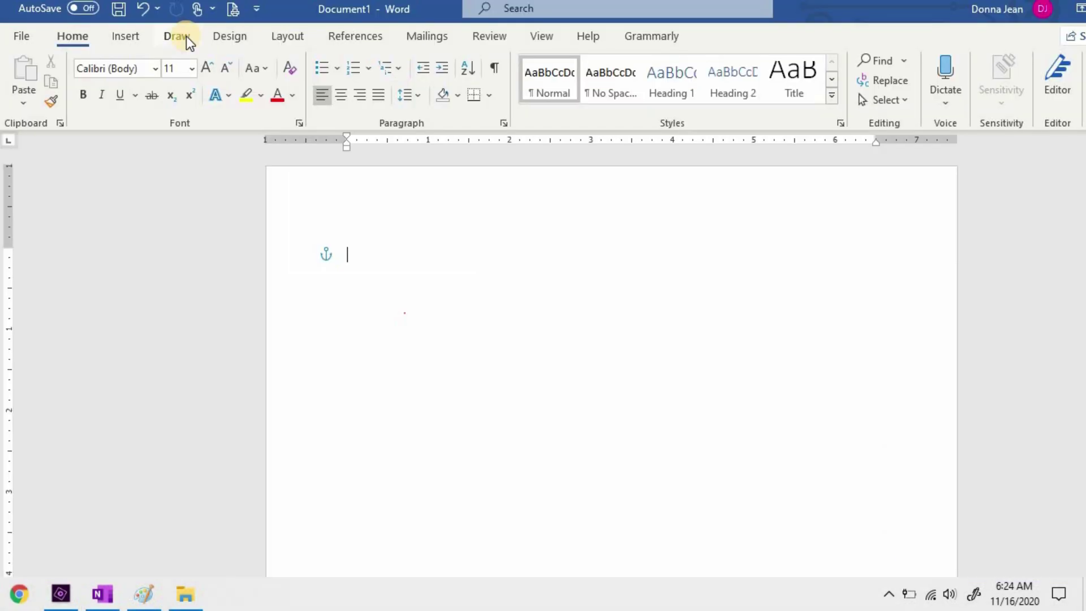
click(182, 36)
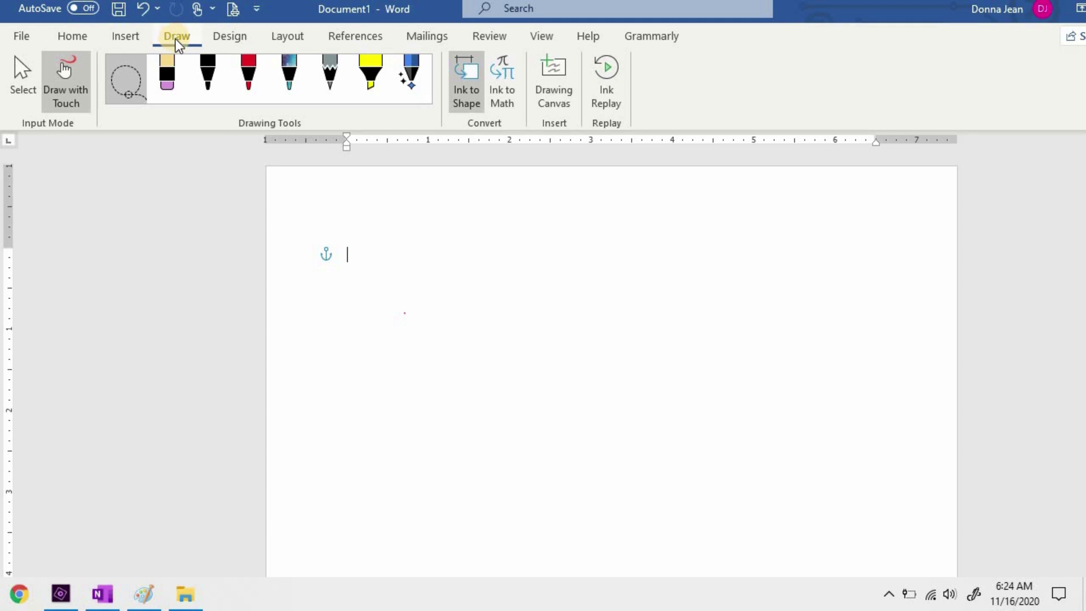
click(167, 73)
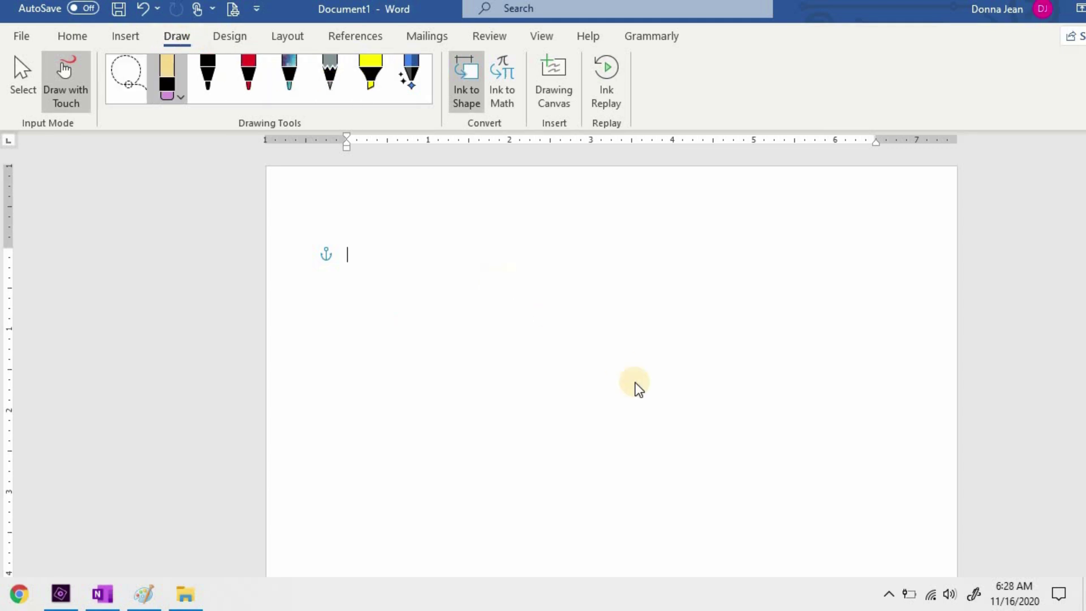
- Reopen the PenTablet settings from the tray, showing the W 1216, H 542 mapping
click(888, 594)
click(879, 563)
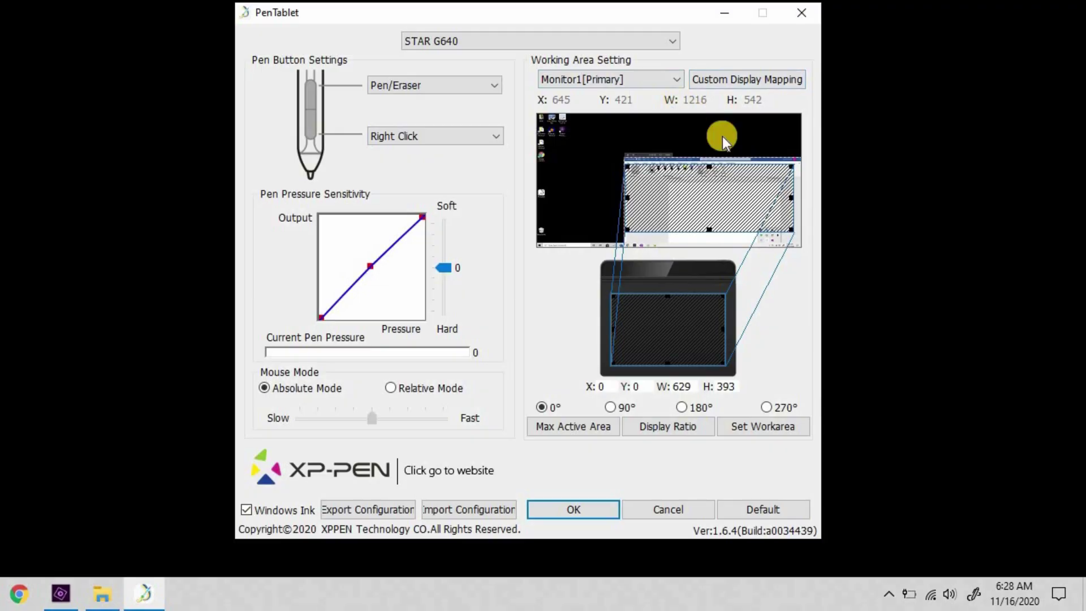